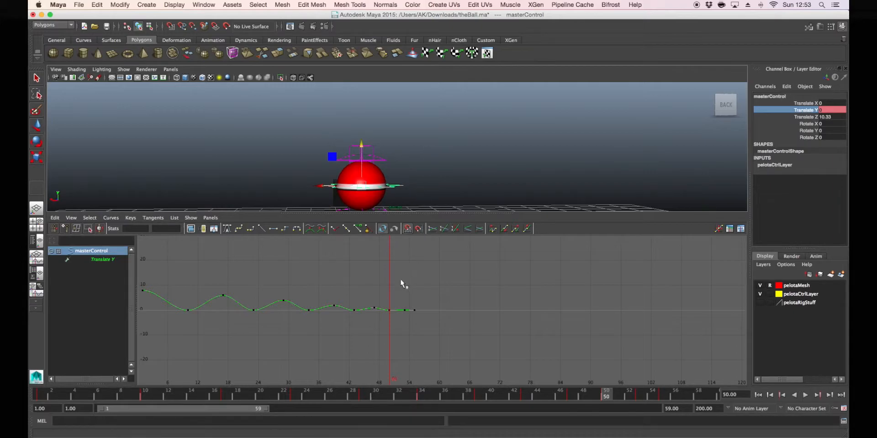
Switch the viewport to the left side view of the ball and frame the whole Translate Y curve in the Graph Editor
key(space)
drag(405, 142, 381, 134)
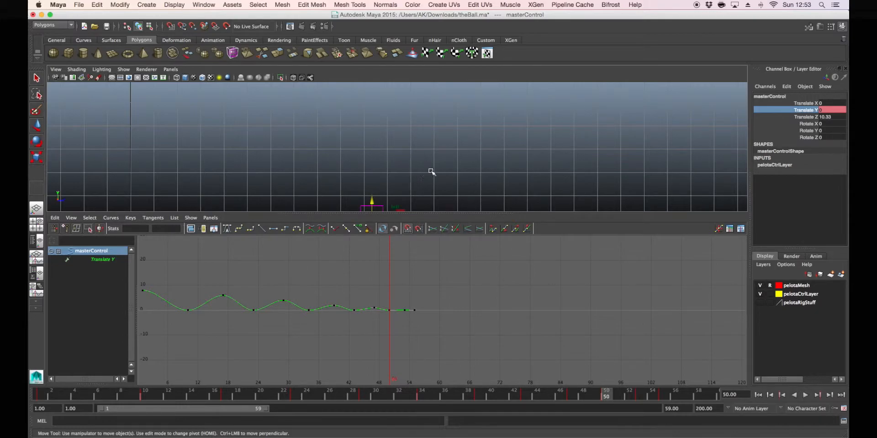
alt+middle_drag(432, 135, 450, 146)
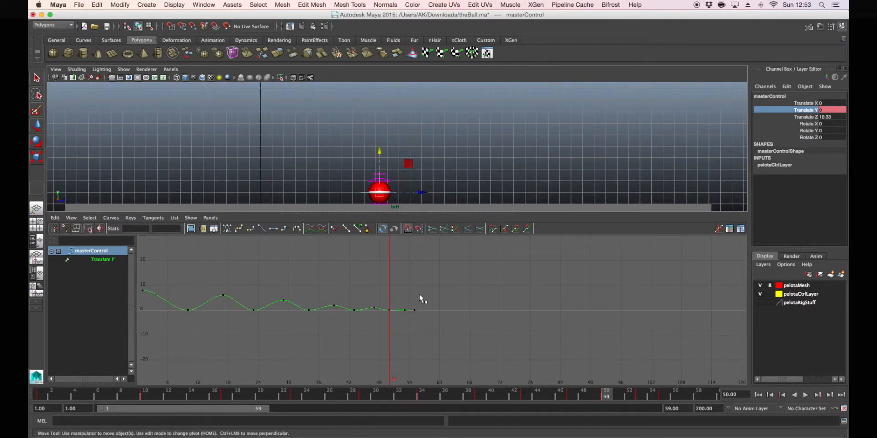
key(f)
key(w)
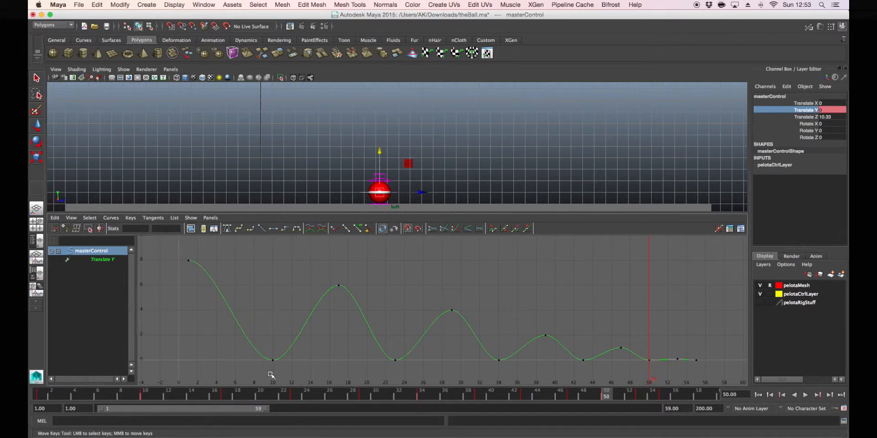
Shift all Translate Y keys after the first 2 frames earlier, and those from the second peak onward 1 more frame earlier
drag(257, 246, 710, 366)
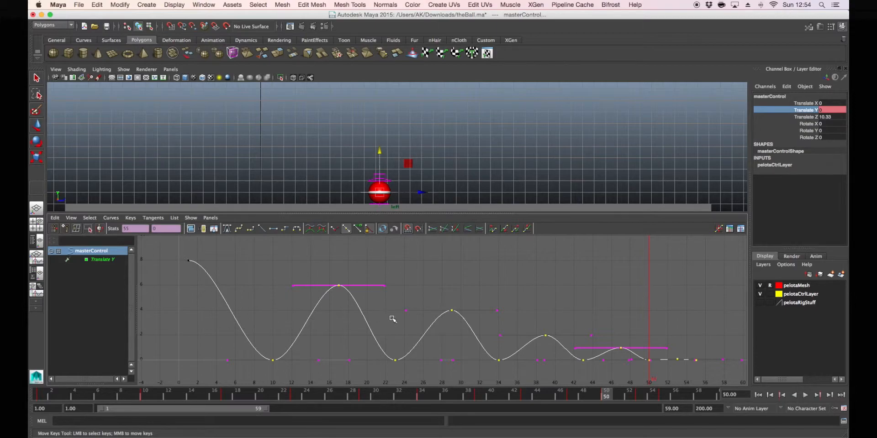
shift+middle_drag(391, 321, 374, 321)
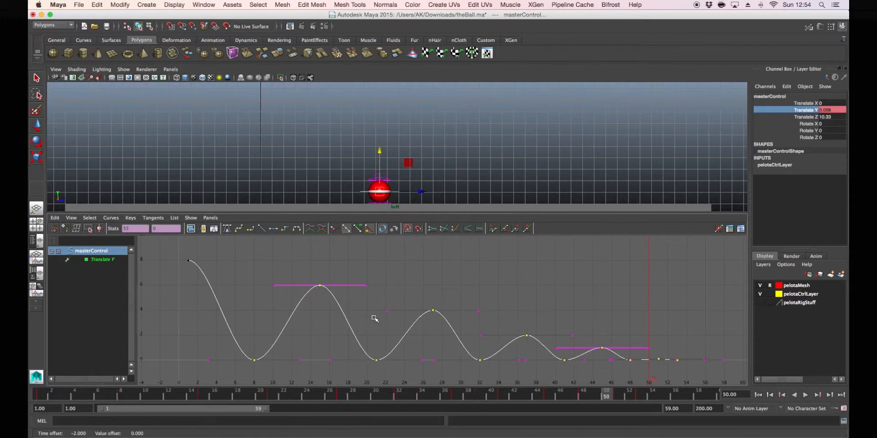
click(374, 265)
drag(311, 259, 709, 371)
shift+middle_drag(597, 358, 575, 357)
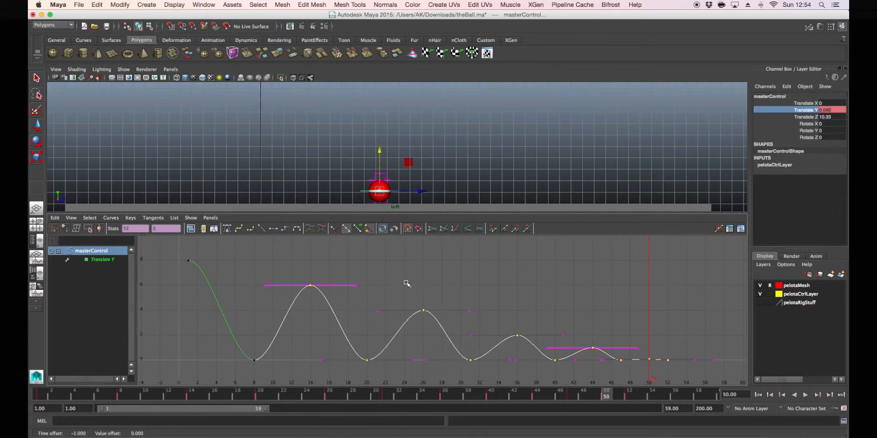
Shift the Translate Y keys from the third peak onward 2 frames earlier, and those from its following ground contact 1 more frame earlier
drag(408, 271, 690, 380)
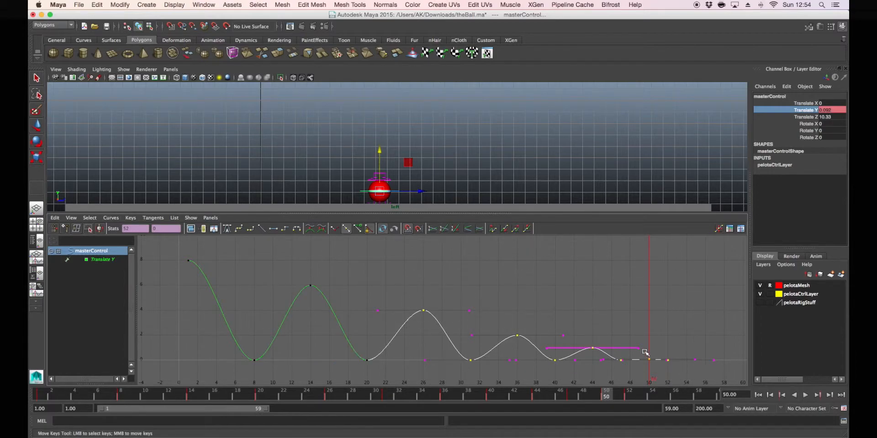
shift+middle_drag(625, 347, 610, 347)
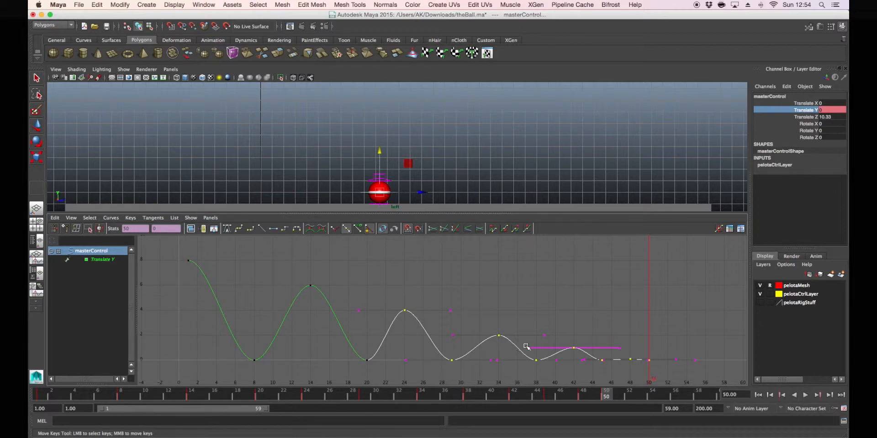
drag(446, 273, 698, 385)
shift+middle_drag(629, 356, 617, 356)
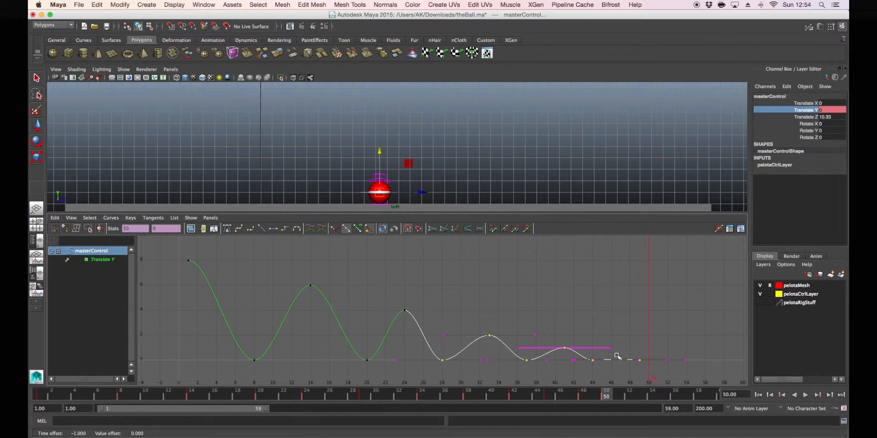
Tighten the remaining bounces progressively, placing peaks at frames 31, 37 and 43 and ground contacts at frames 34, 40 and 45
click(589, 296)
drag(469, 302, 689, 366)
shift+middle_drag(645, 362, 629, 369)
click(516, 272)
drag(503, 278, 670, 368)
shift+middle_drag(669, 368, 607, 348)
drag(468, 292, 630, 386)
shift+middle_drag(580, 356, 571, 356)
click(582, 318)
drag(496, 310, 628, 376)
shift+middle_drag(637, 368, 617, 366)
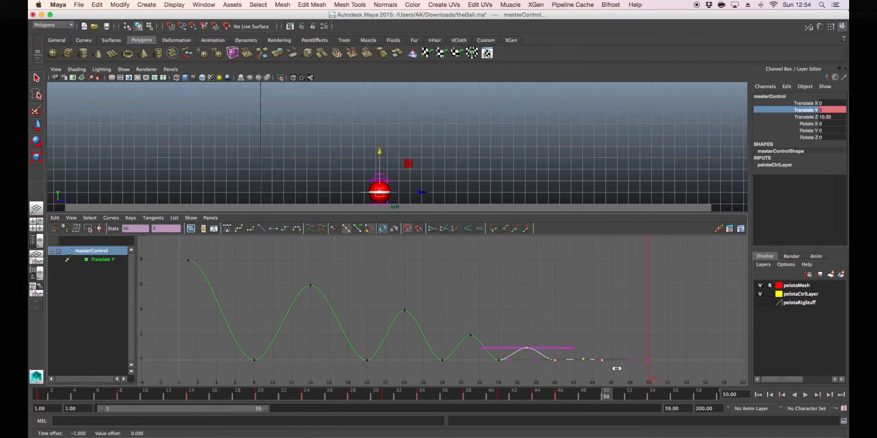
click(605, 316)
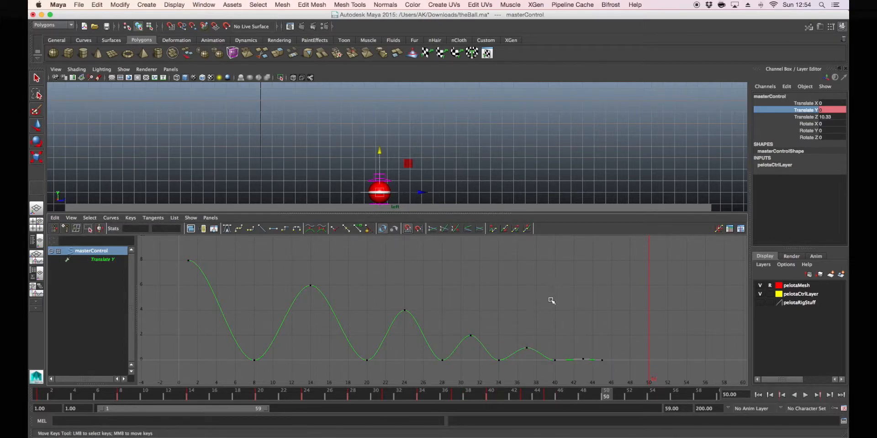
Raise the last small bounce's peak key at frame 43 slightly, keeping its timing
drag(579, 349, 587, 364)
shift+middle_drag(587, 364, 587, 361)
click(586, 369)
Maximize the side view and play back the ball's bounce to check its timing
key(space)
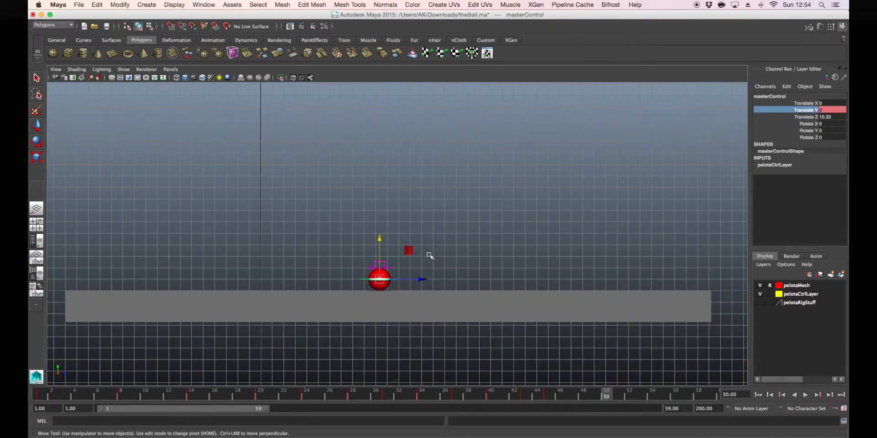
scroll(437, 269, up, 3)
click(805, 395)
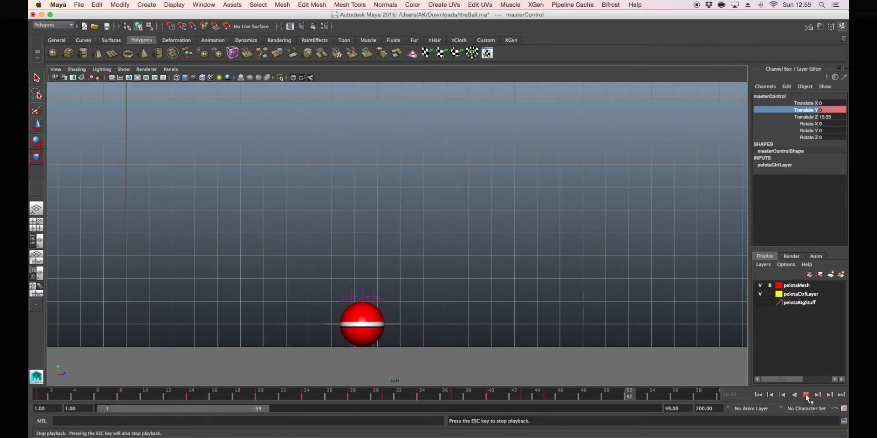
click(805, 396)
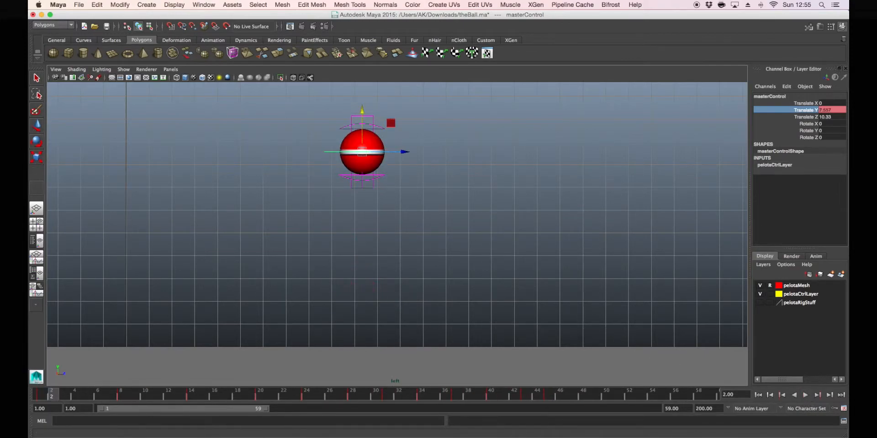
Return to the viewport-and-graph layout and lower the peak keys at frames 24 and 14 and the starting key to about 7.35
click(37, 257)
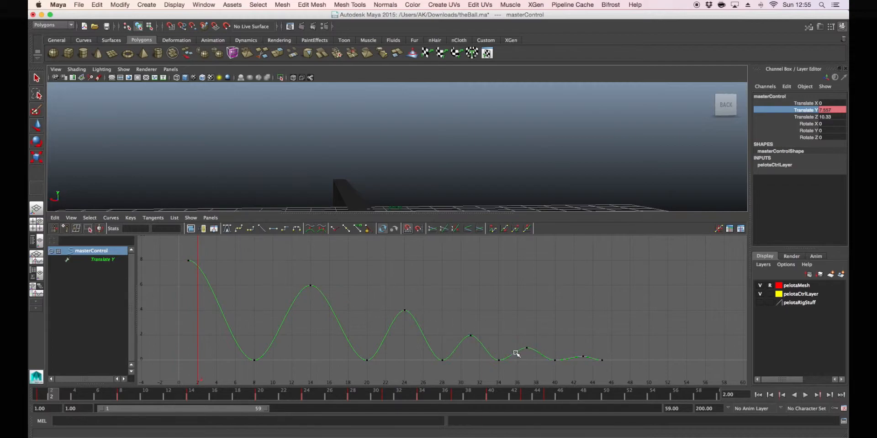
drag(397, 298, 410, 322)
shift+middle_drag(406, 319, 406, 323)
drag(280, 263, 322, 294)
shift+middle_drag(322, 302, 324, 312)
drag(174, 252, 197, 270)
mouse_move(204, 279)
shift+middle_down()
mouse_move(205, 298)
mouse_move(202, 271)
shift+middle_up()
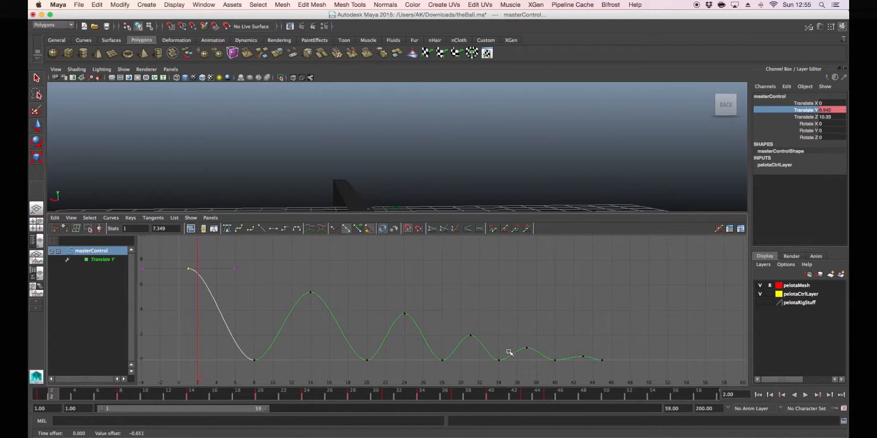
Raise the Translate Y peak keys of the last three bounces, at frames 31, 37 and 43, slightly
drag(462, 331, 478, 348)
shift+middle_drag(478, 347, 474, 336)
drag(523, 337, 536, 361)
shift+middle_drag(534, 358, 534, 356)
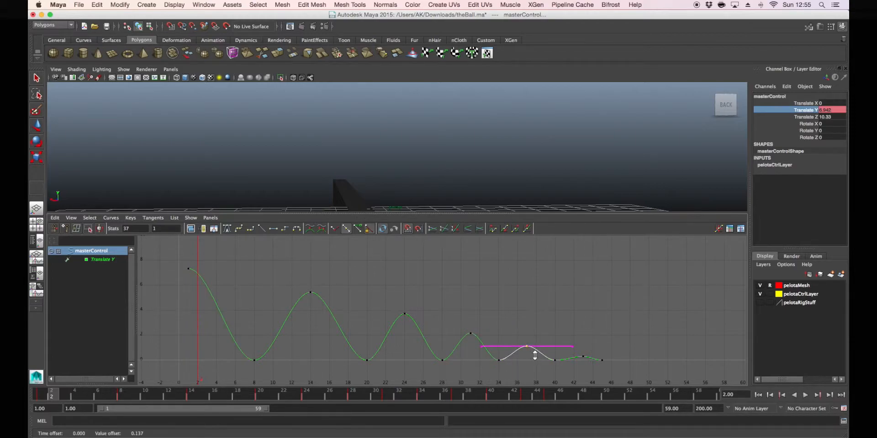
drag(570, 350, 595, 365)
click(642, 354)
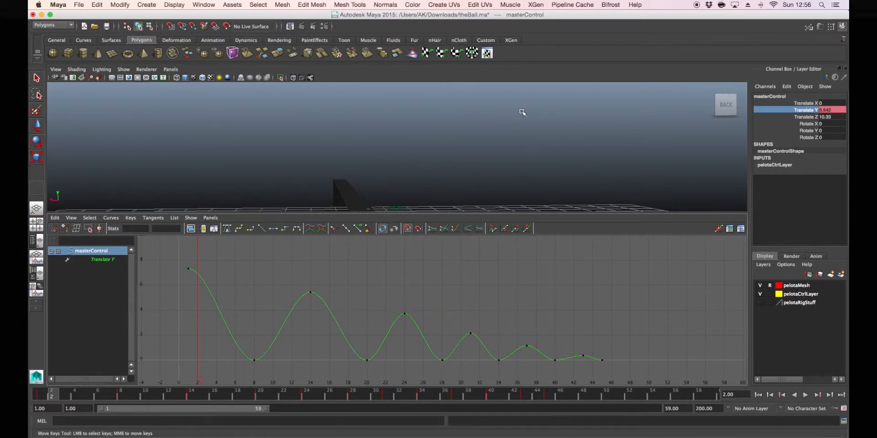
Show the ball framed in the left side view above the graph and hide the viewport grid
key(space)
drag(473, 169, 439, 160)
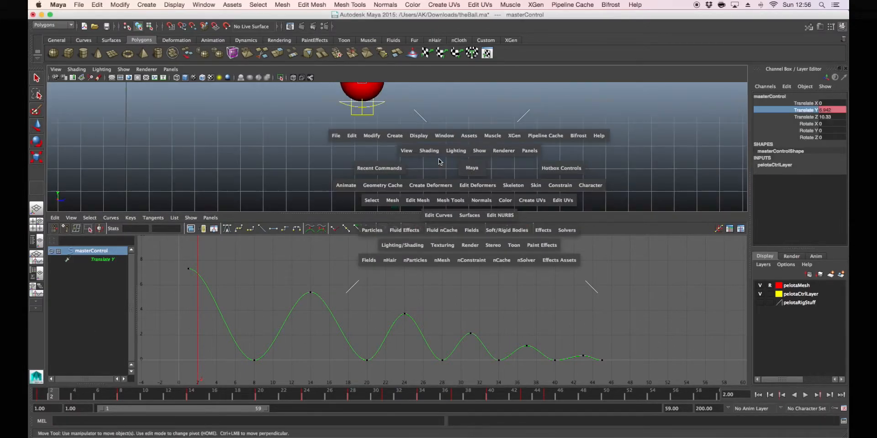
key(f)
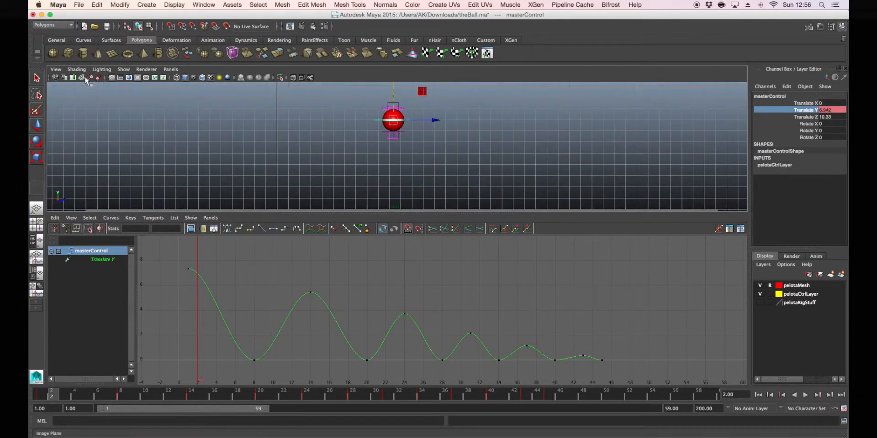
click(125, 69)
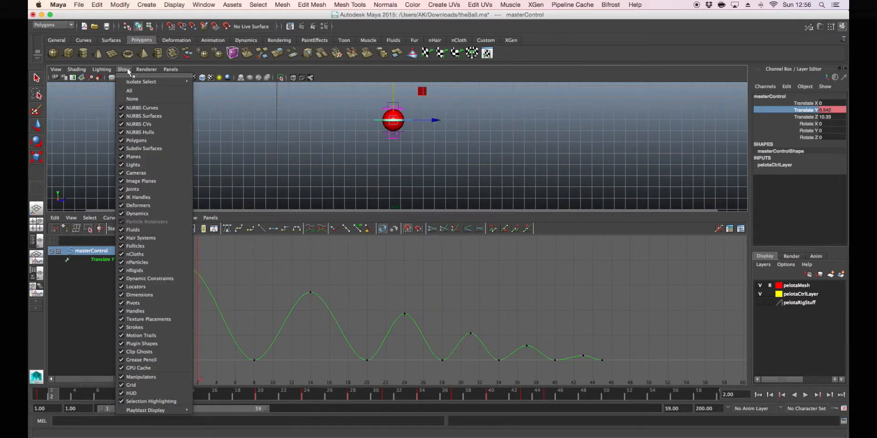
click(124, 386)
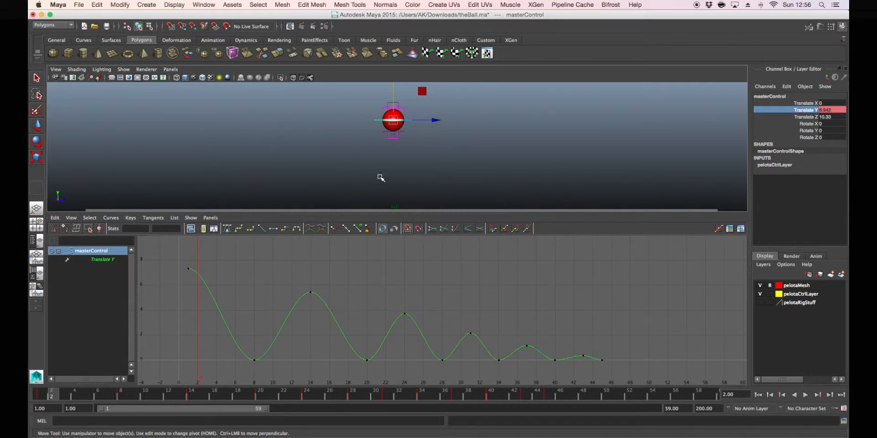
Limit the viewport display to NURBS curves and polygons by hiding all object types and re-enabling those two
click(123, 70)
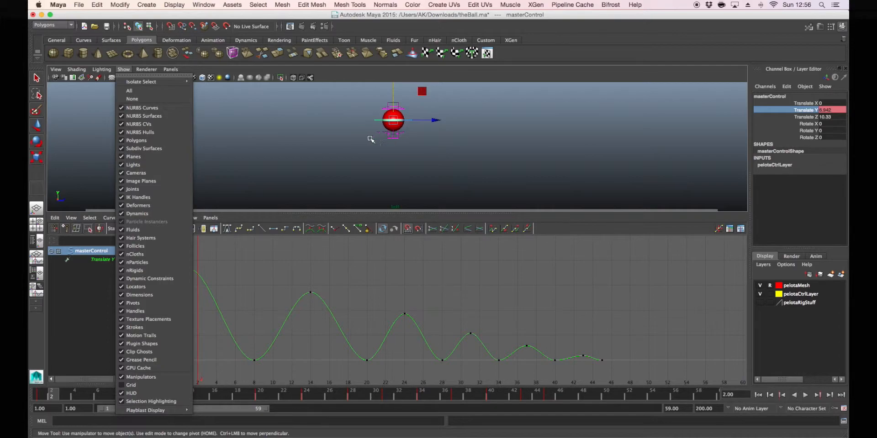
click(162, 99)
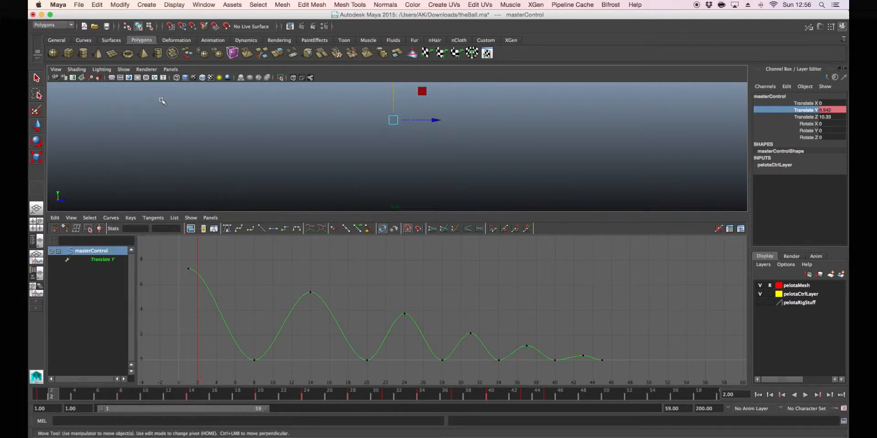
click(124, 69)
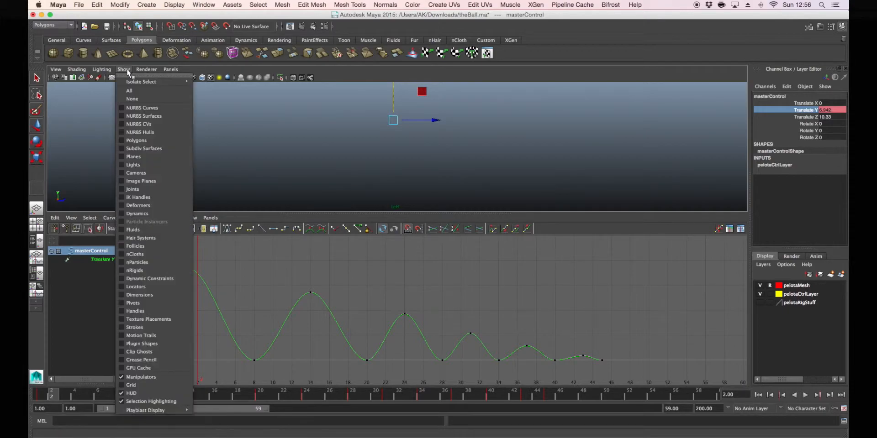
click(129, 108)
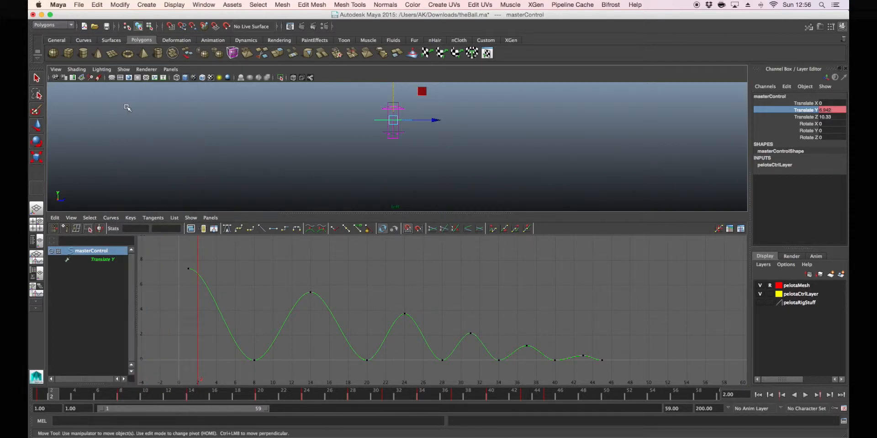
click(124, 69)
click(141, 132)
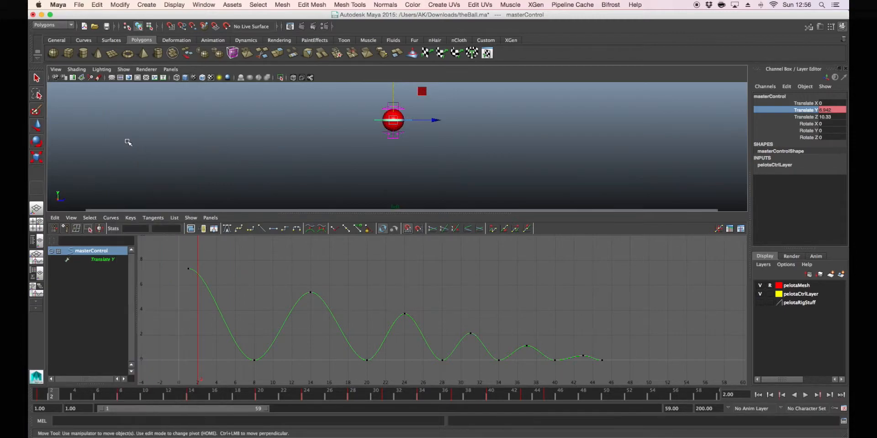
click(123, 70)
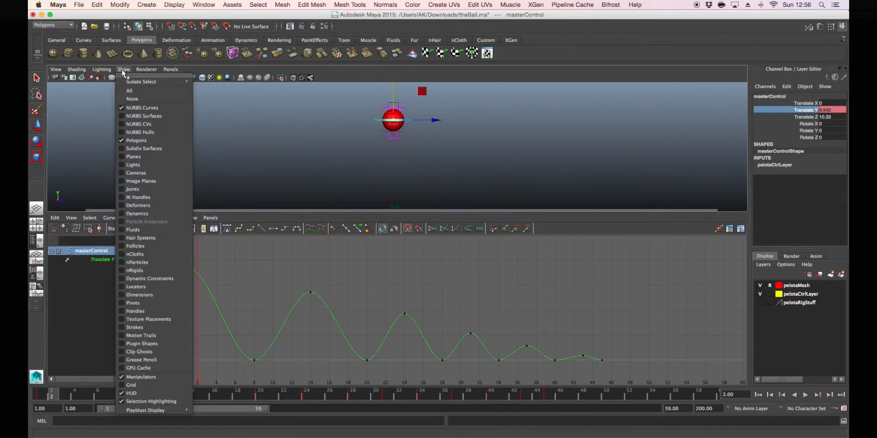
click(305, 195)
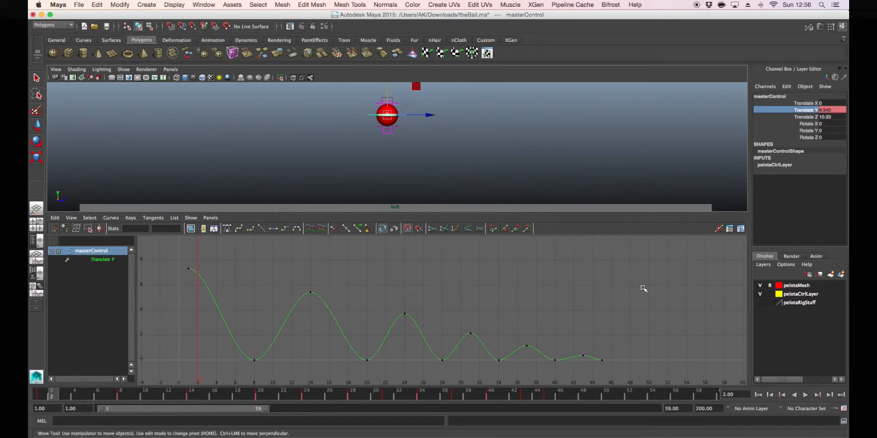
Play back the bounce in the side view and scrub to frame 7 to examine the ball's approach to the ground
click(806, 395)
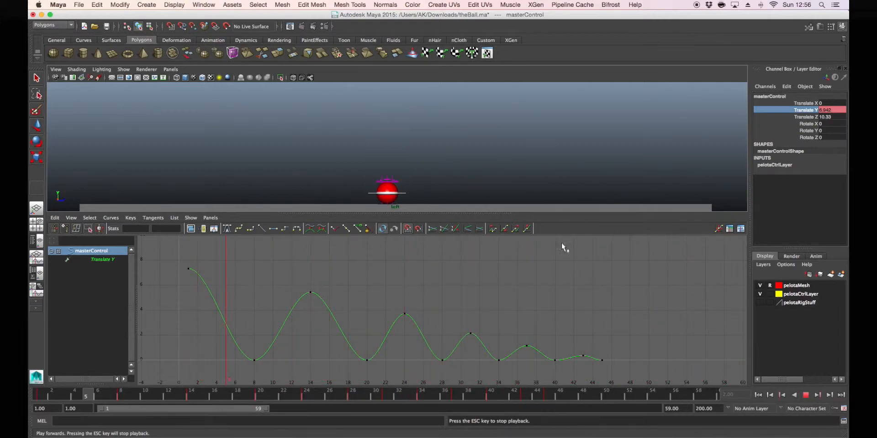
click(806, 396)
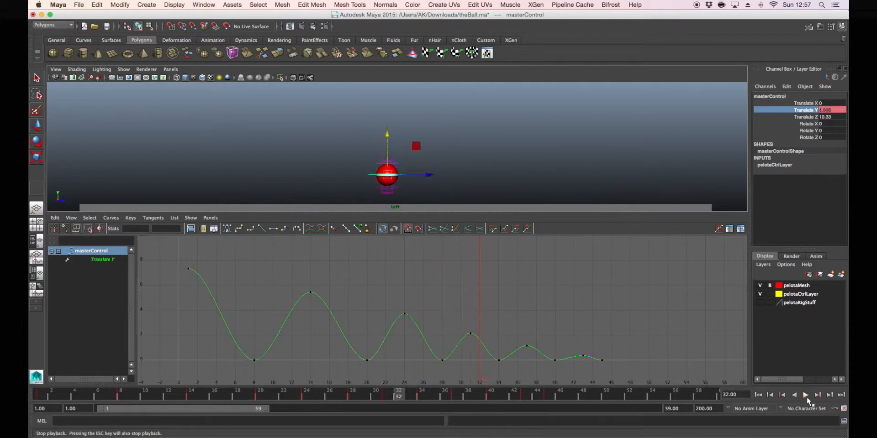
key(alt+v)
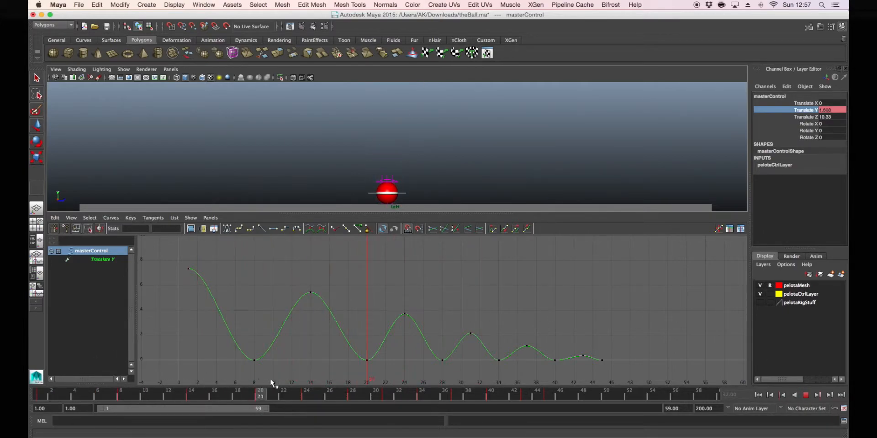
mouse_move(307, 393)
mouse_down()
mouse_move(108, 400)
mouse_move(559, 396)
mouse_move(54, 392)
mouse_move(109, 395)
mouse_up()
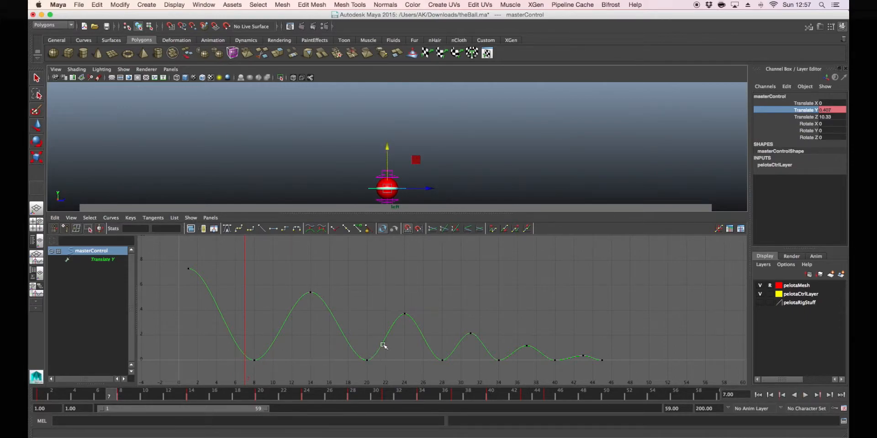
Play back and scrub between frames 5 and 8 to examine how the ball slows before touching the ground
click(253, 357)
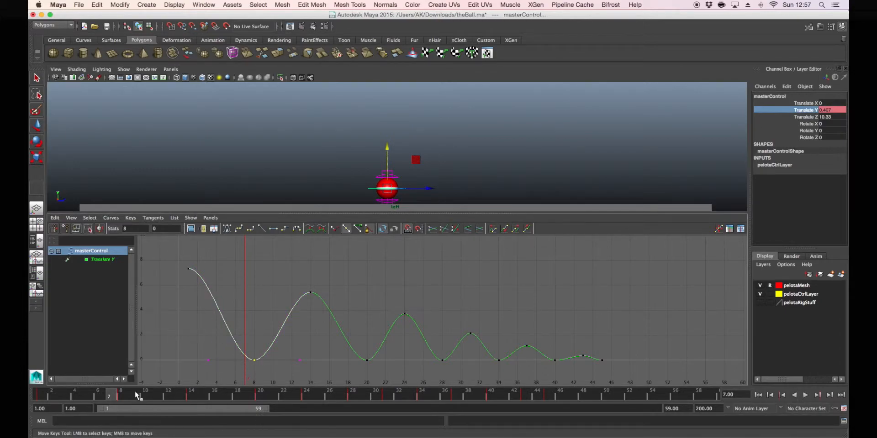
key(alt+v)
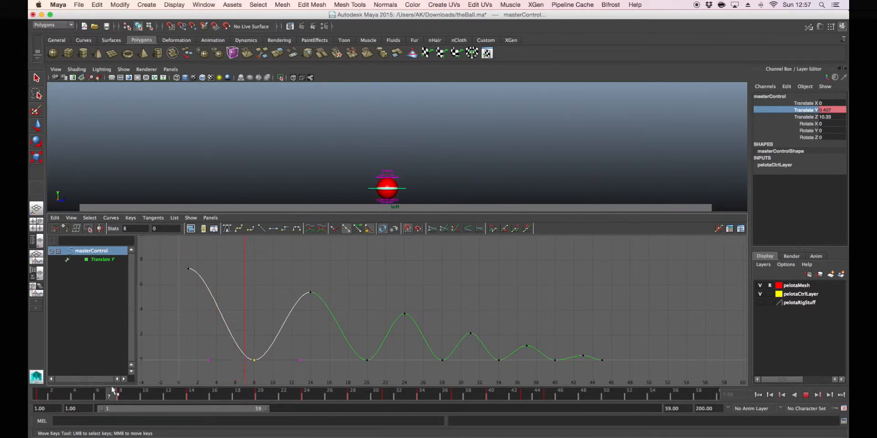
drag(105, 395, 86, 396)
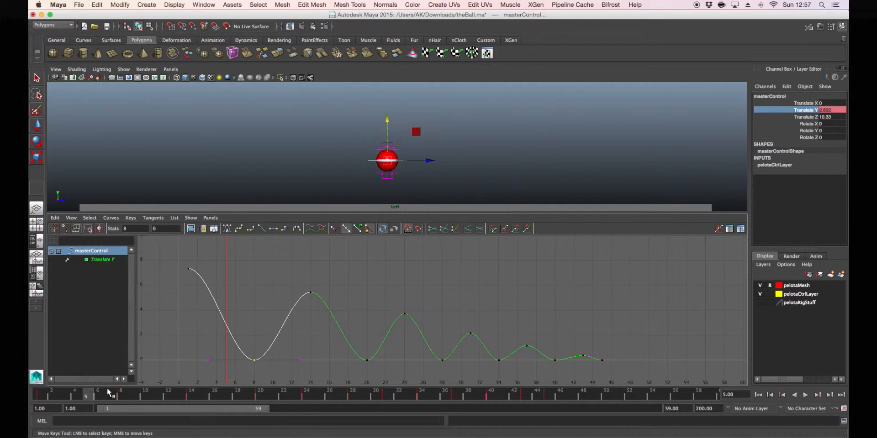
drag(88, 396, 121, 397)
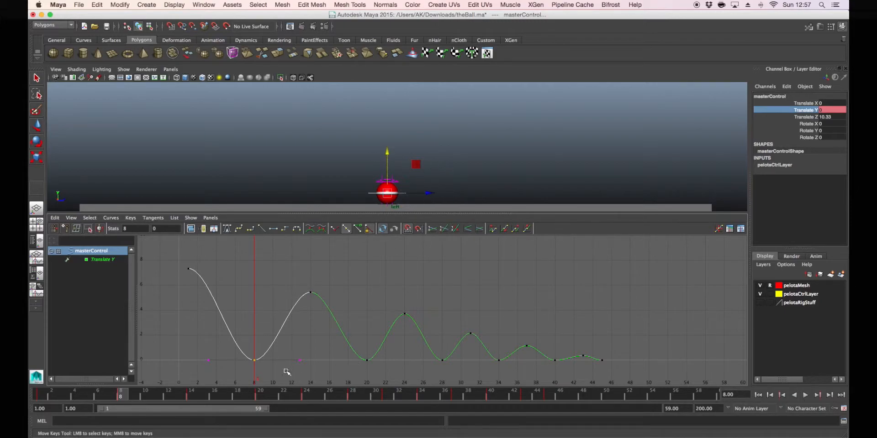
mouse_move(122, 397)
mouse_down()
mouse_move(82, 396)
mouse_move(120, 397)
mouse_move(110, 396)
mouse_up()
Break the tangents of all ground-contact keys from frame 8 to 45 and convert the Translate Y curve to weighted tangents
drag(187, 351, 607, 366)
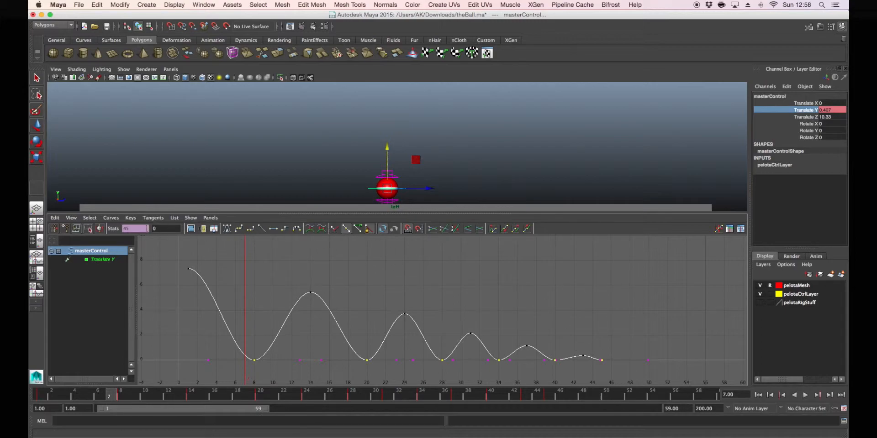
click(333, 229)
drag(201, 349, 213, 368)
mouse_move(210, 364)
middle_down()
mouse_move(234, 330)
mouse_move(214, 368)
middle_up()
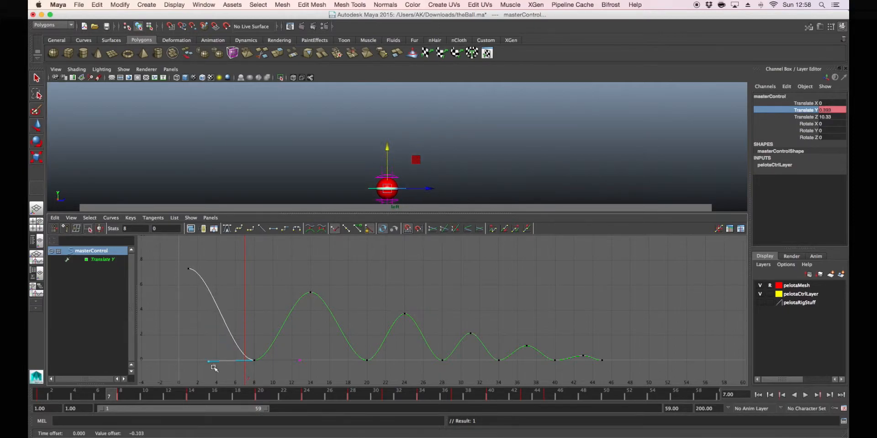
key(z)
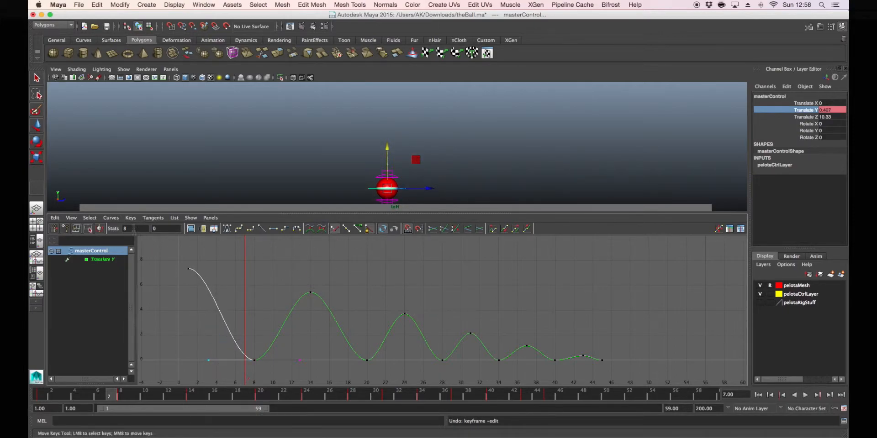
click(112, 217)
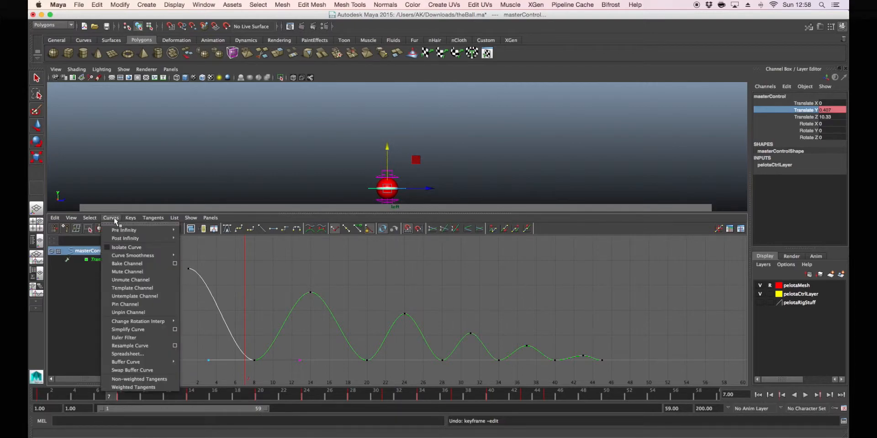
click(125, 387)
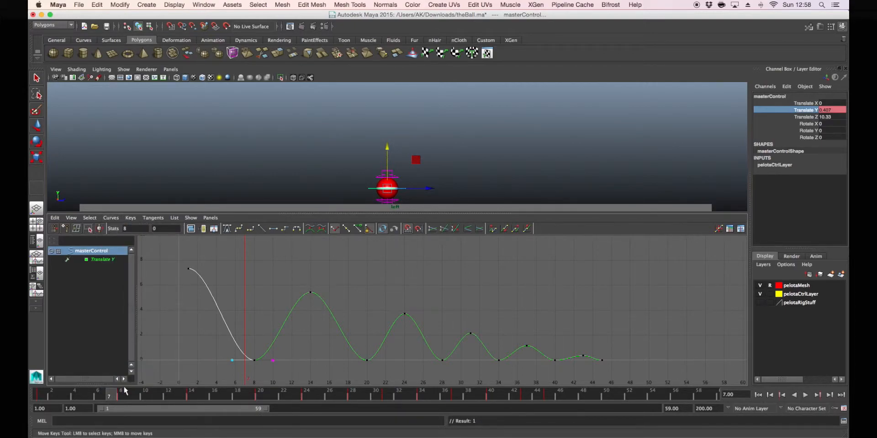
Switch the curve to non-weighted tangents and try moving the outgoing handle of the frame 24 peak, undoing the move
drag(305, 280, 328, 311)
drag(391, 298, 429, 328)
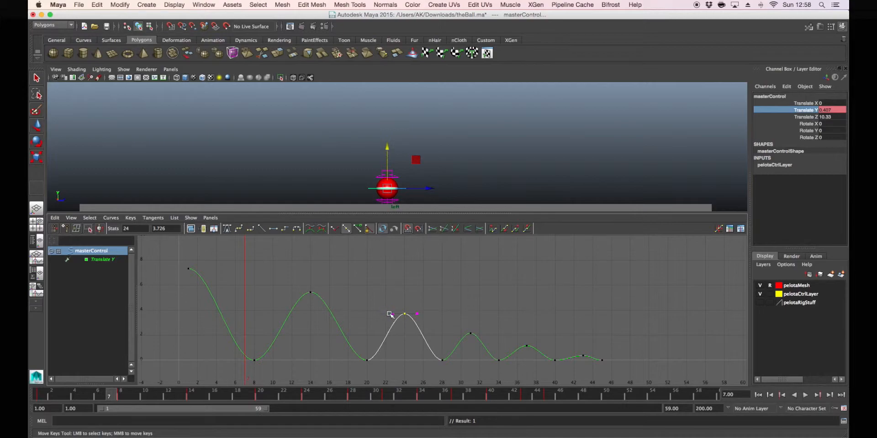
click(111, 218)
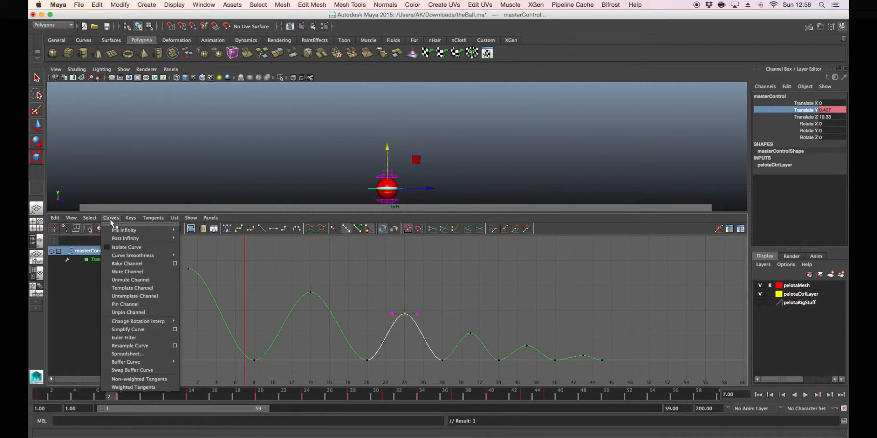
click(121, 366)
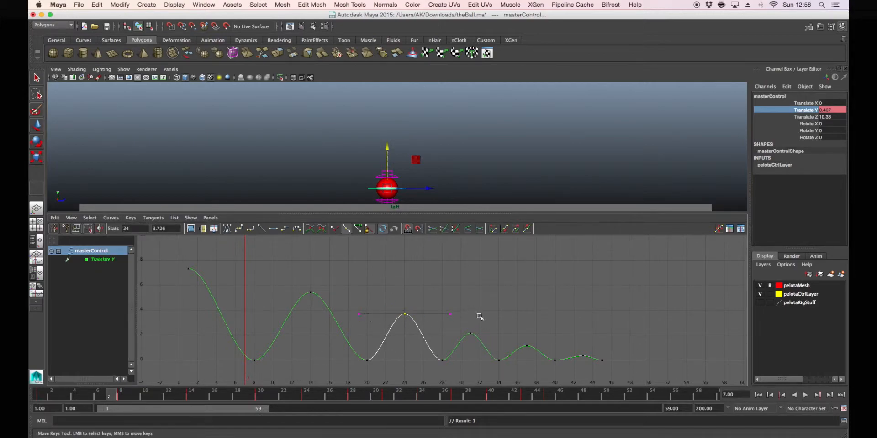
drag(437, 301, 457, 329)
mouse_move(454, 321)
middle_down()
mouse_move(453, 337)
mouse_move(454, 324)
middle_up()
key(ctrl+z)
Convert the curve back to weighted tangents, try moving the frame 24 peak's outgoing handle, and undo the change
click(111, 217)
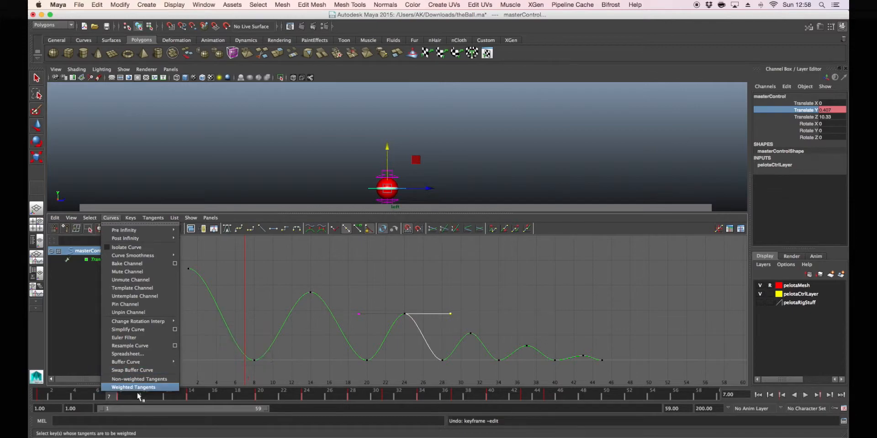
click(142, 388)
middle_drag(420, 314, 482, 334)
key(super+z)
key(super+z)
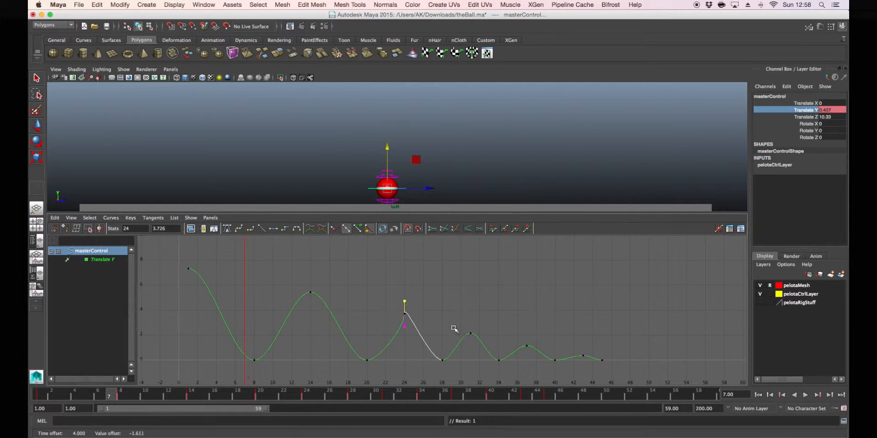
Try swinging the frame 8 key's incoming tangent handle upward, and undo the change
drag(233, 346, 289, 381)
drag(215, 341, 238, 370)
middle_drag(237, 366, 327, 251)
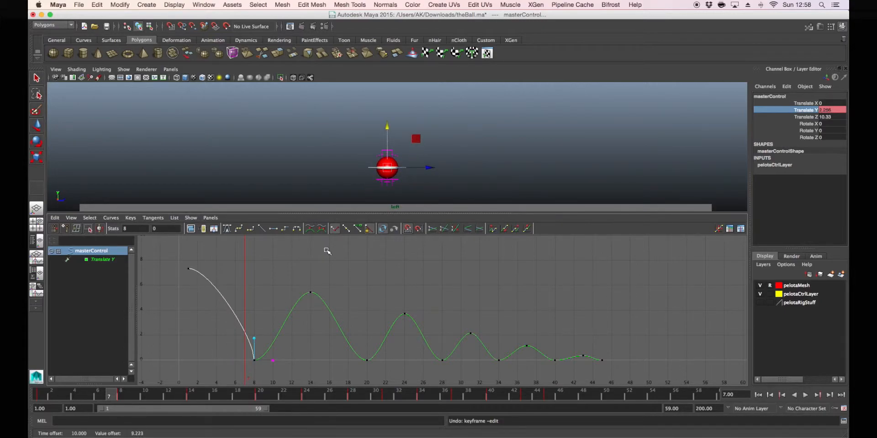
key(super+z)
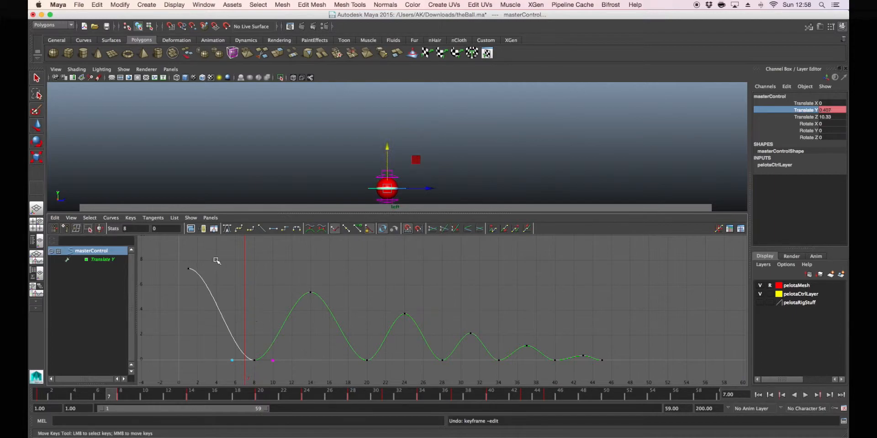
Free the tangent weight of the frame 1 key and test its outgoing handle, undoing the test move
click(189, 269)
click(211, 269)
middle_drag(208, 271, 207, 270)
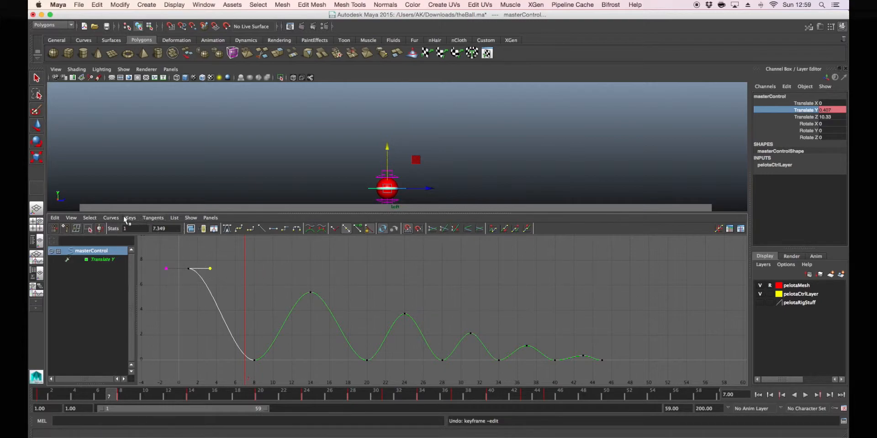
middle_drag(210, 269, 242, 269)
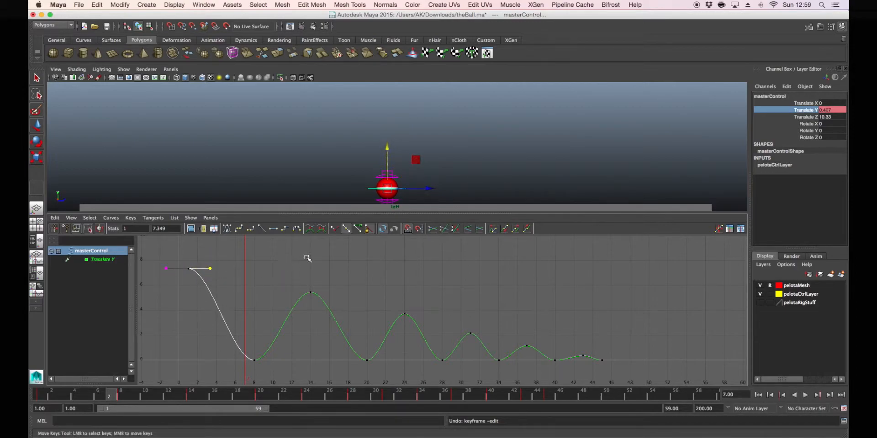
click(359, 230)
drag(206, 266, 214, 272)
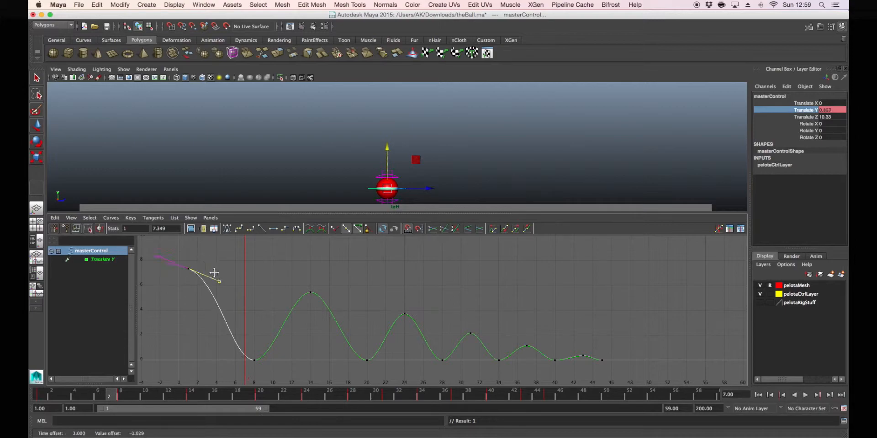
key(super+z)
Lengthen the frame 1 key's outgoing handle horizontally to about frame 6, keeping it level
shift+middle_drag(212, 270, 211, 301)
mouse_move(213, 272)
shift+middle_down()
mouse_move(216, 288)
mouse_move(217, 255)
mouse_move(219, 289)
mouse_move(226, 270)
shift+middle_up()
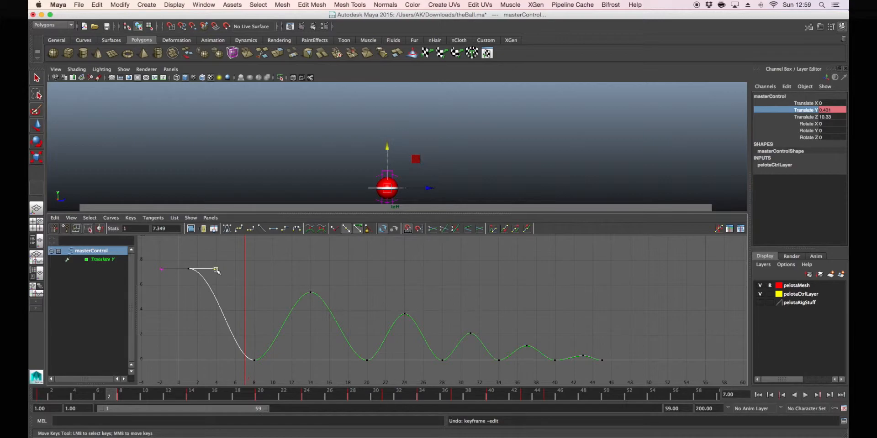
middle_drag(212, 268, 235, 268)
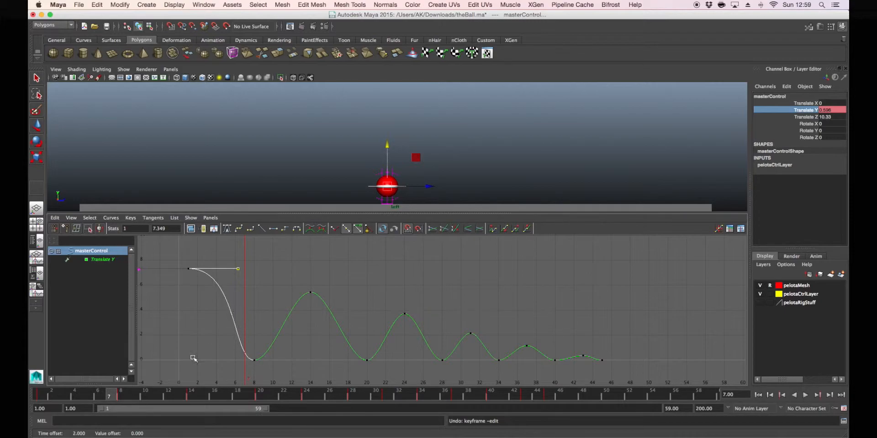
Play the animation from frame 1 and scrub to frame 8 to check the ball's first fall
drag(97, 399, 37, 396)
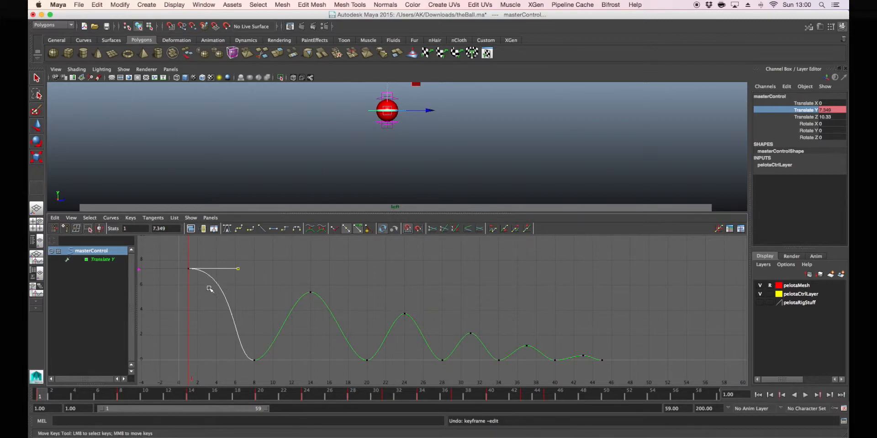
click(805, 395)
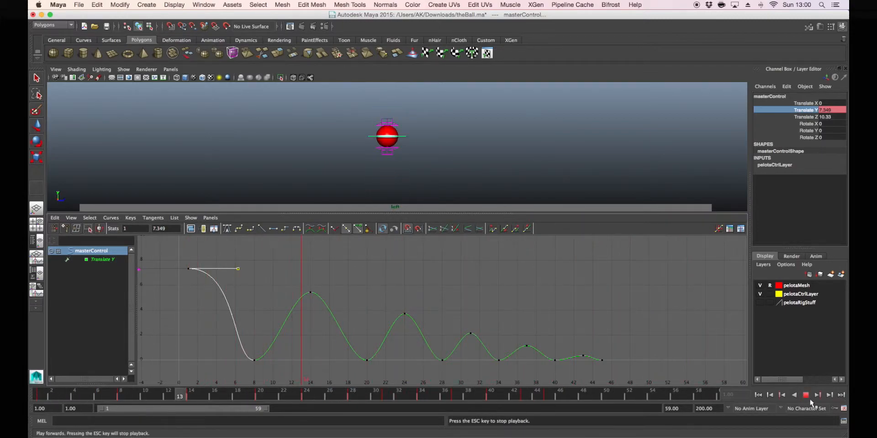
click(809, 398)
mouse_move(51, 392)
mouse_down()
mouse_move(127, 395)
mouse_move(40, 396)
mouse_move(121, 398)
mouse_up()
Free the tangent weight of the frame 8 key and raise its incoming handle steeply so the ball accelerates into the ground
drag(243, 348, 267, 368)
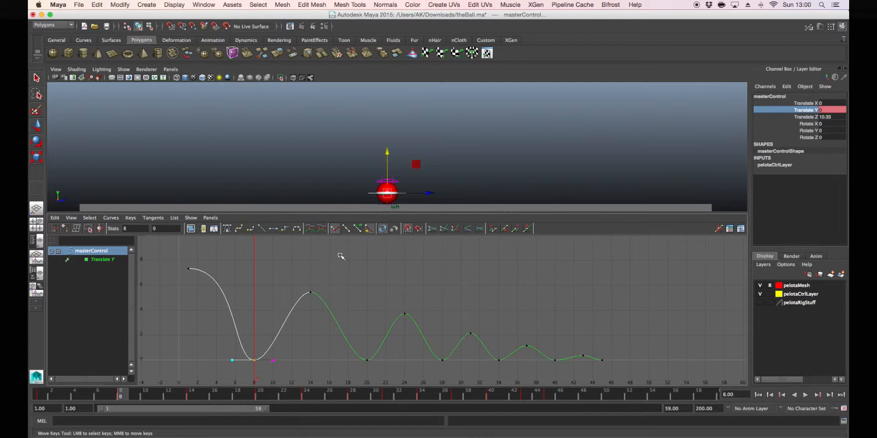
click(358, 229)
click(233, 370)
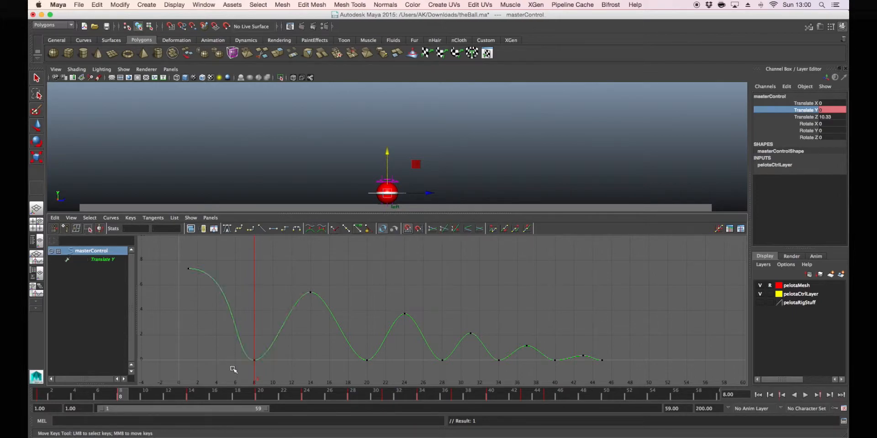
drag(240, 352, 262, 369)
drag(216, 344, 242, 369)
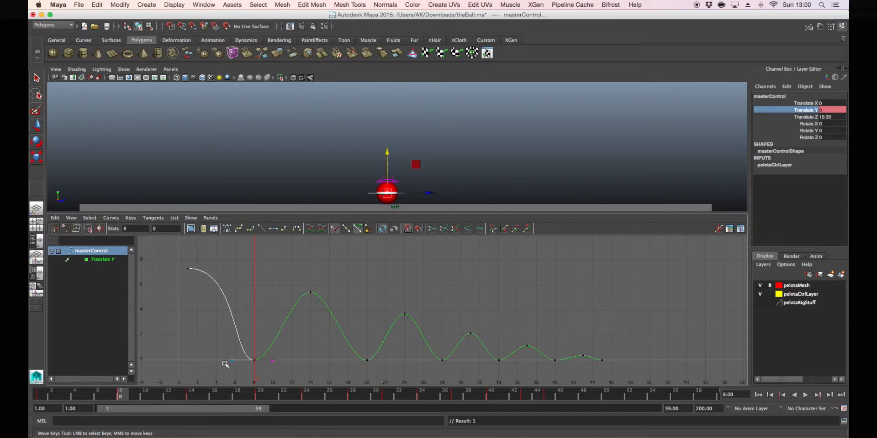
drag(232, 361, 247, 327)
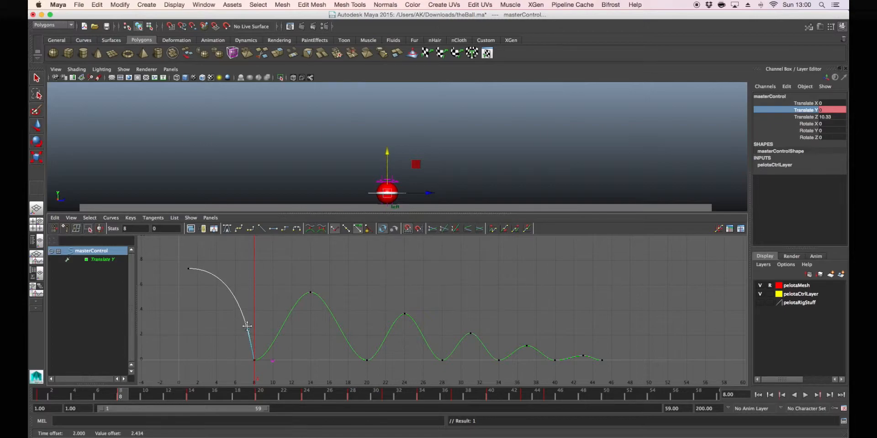
click(359, 231)
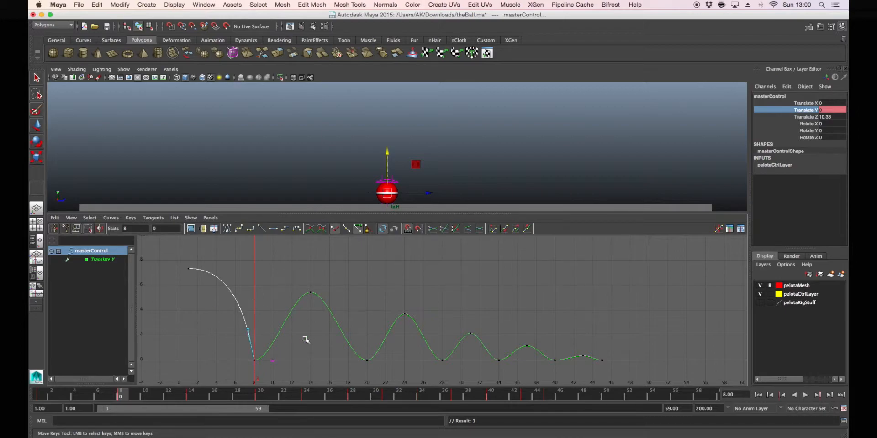
Play back and scrub the first fall to check its acceleration, ending on frame 1
mouse_move(64, 395)
mouse_down()
mouse_move(46, 398)
mouse_move(127, 394)
mouse_move(59, 385)
mouse_move(64, 393)
mouse_up()
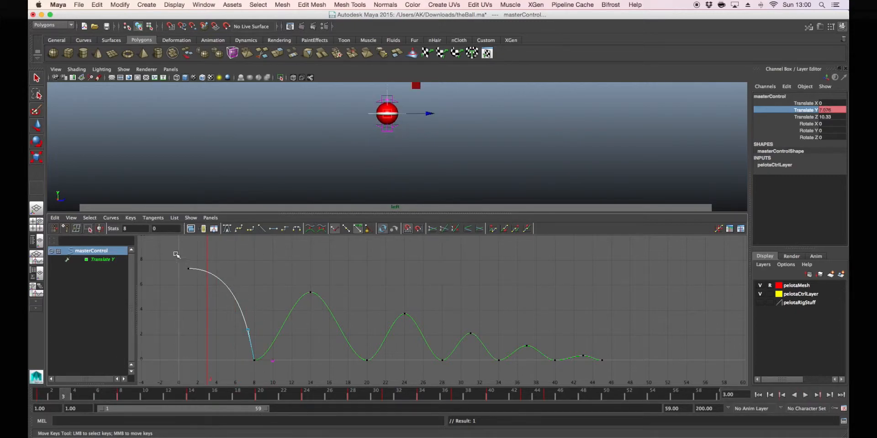
key(alt+v)
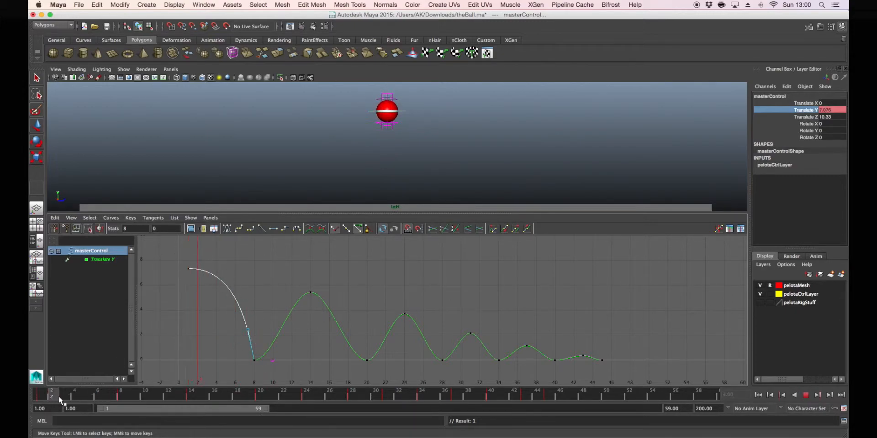
drag(102, 397, 40, 392)
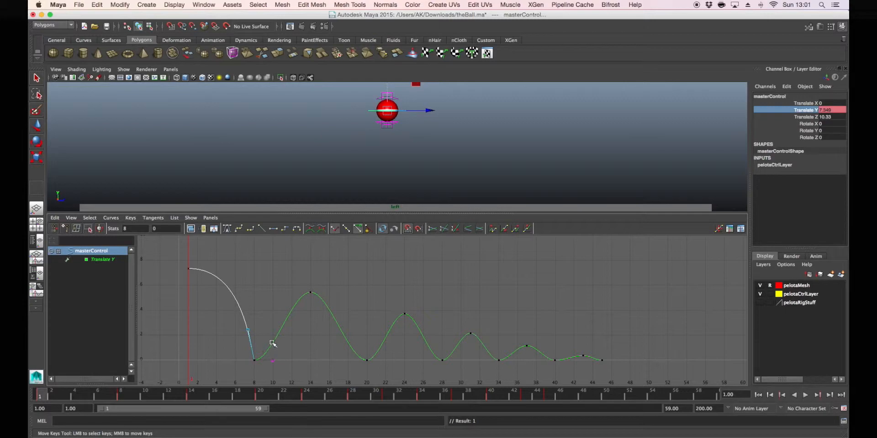
Raise the frame 8 key's outgoing tangent handle steeply so the ball rebounds sharply off the ground
click(257, 345)
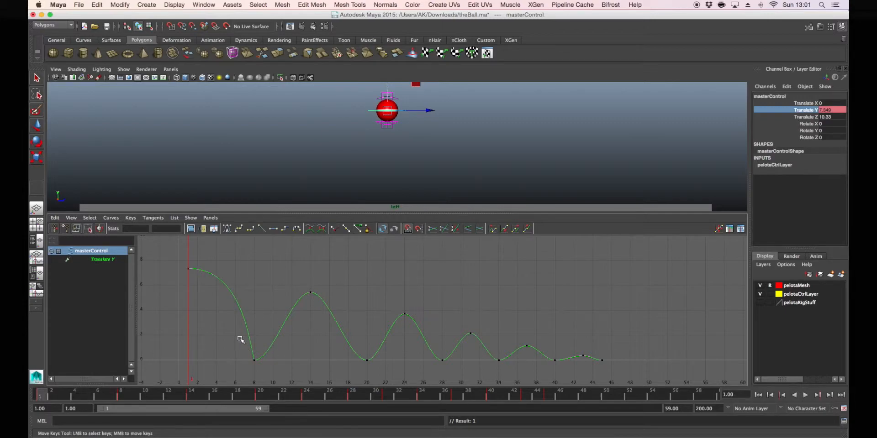
drag(230, 339, 296, 379)
drag(291, 349, 264, 373)
middle_drag(280, 372, 269, 337)
Break the tangents and free the tangent weights of all remaining keys from frame 14 to 45
click(319, 338)
drag(301, 283, 340, 310)
drag(296, 259, 695, 387)
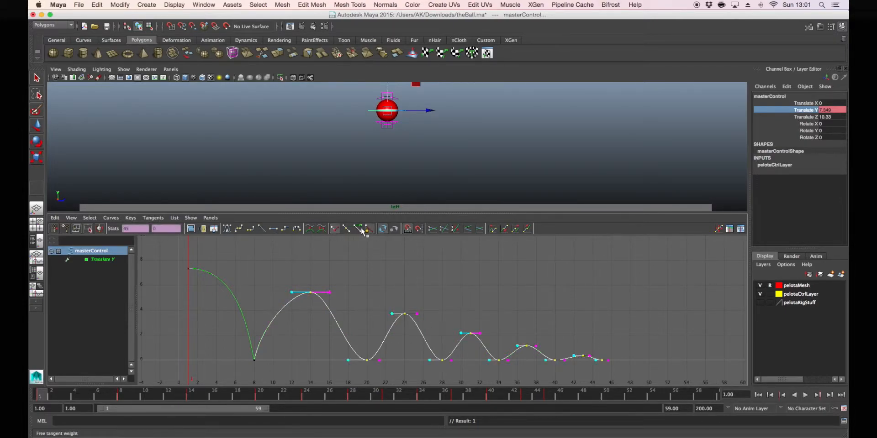
click(336, 285)
Lengthen the frame 14 peak's outgoing handle horizontally and shorten the frame 20 key's incoming handle to steepen the second fall
drag(307, 281, 356, 305)
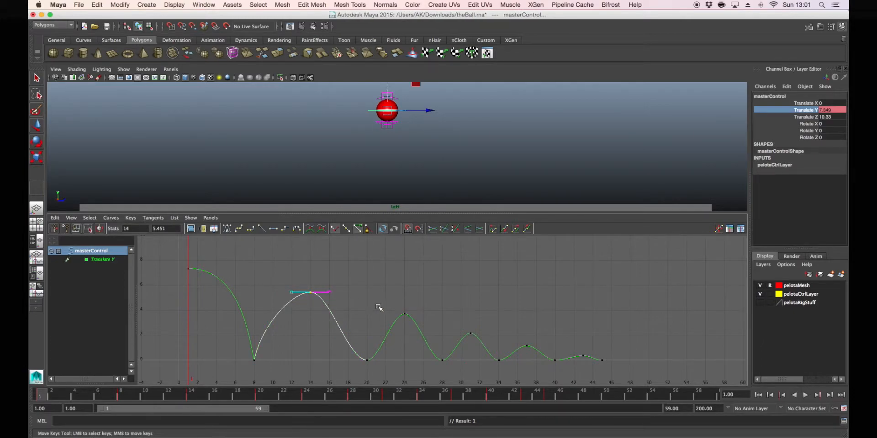
drag(322, 279, 336, 300)
shift+middle_drag(336, 300, 365, 299)
drag(345, 346, 349, 367)
shift+middle_drag(349, 367, 376, 366)
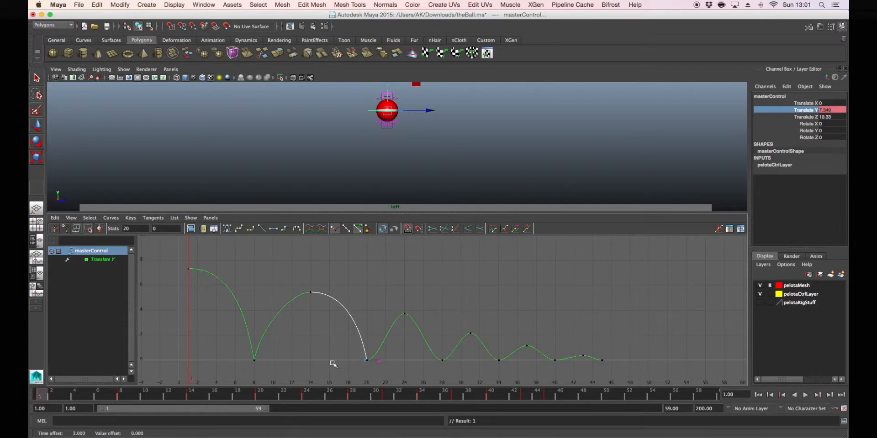
Readjust the frame 8 key's outgoing tangent handle to a steeper angle, rounding the rise toward the frame 14 peak
drag(240, 354, 268, 368)
drag(258, 314, 269, 333)
shift+middle_drag(265, 343, 280, 353)
click(282, 356)
key(z)
key(z)
shift+middle_drag(264, 335, 263, 310)
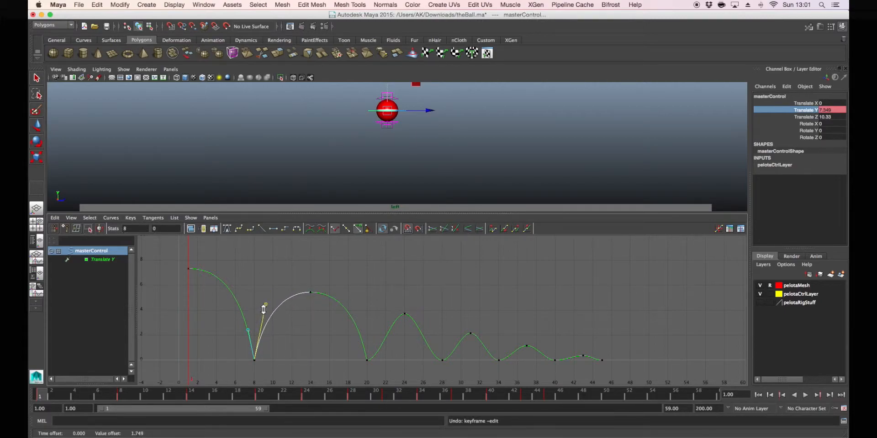
click(314, 331)
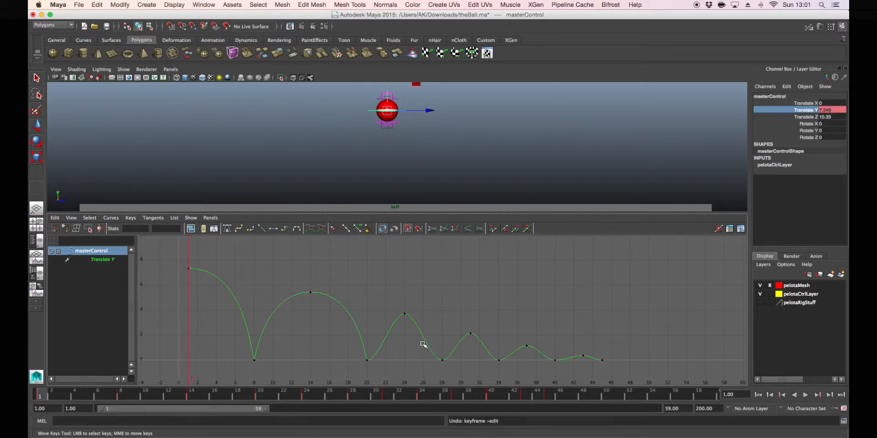
Steepen the frame 20 key's outgoing tangent and both frame 28 tangents to sharpen those ground contacts
drag(359, 351, 386, 365)
shift+middle_drag(384, 365, 377, 331)
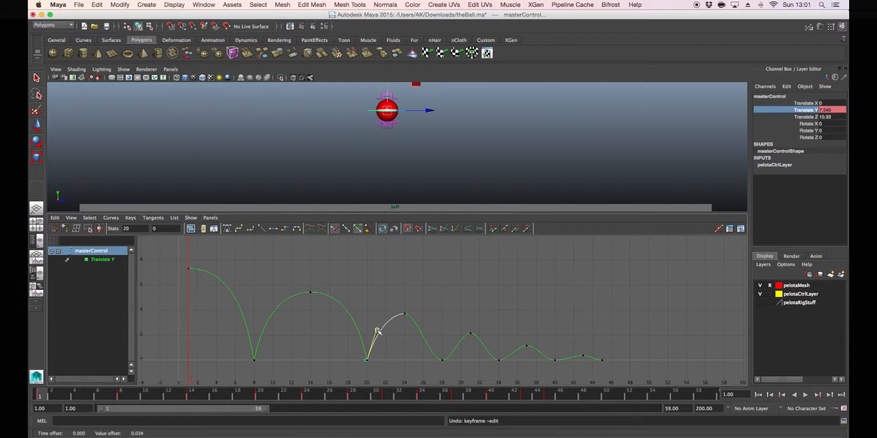
drag(421, 346, 432, 368)
shift+middle_drag(433, 368, 436, 334)
click(439, 378)
drag(434, 356, 449, 369)
middle_drag(453, 369, 450, 350)
Raise the frame 34 key's incoming and outgoing tangent handles to form a sharp ground contact
drag(483, 350, 508, 373)
middle_drag(492, 368, 500, 350)
click(524, 380)
drag(492, 360, 534, 356)
click(508, 360)
middle_drag(508, 361, 506, 357)
Steepen the frame 40 key's incoming tangent and slightly raise its outgoing tangent into the last small bounce
drag(543, 357, 570, 377)
click(545, 360)
middle_drag(545, 361, 550, 356)
click(551, 370)
drag(550, 355, 565, 369)
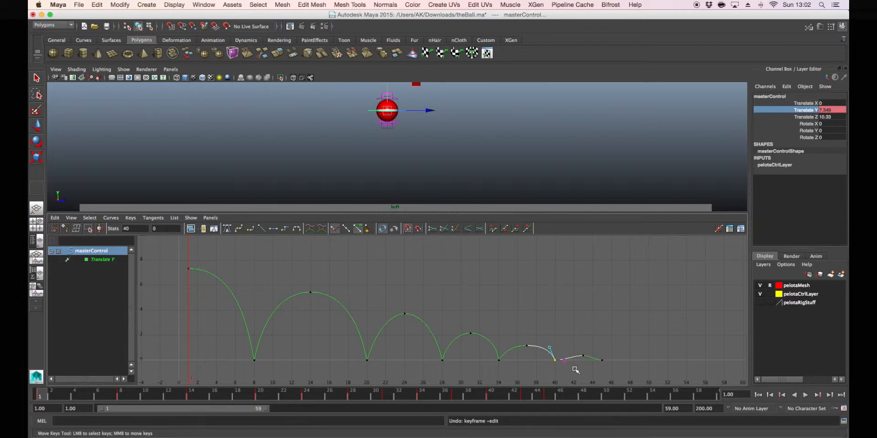
click(568, 355)
middle_drag(566, 359, 565, 362)
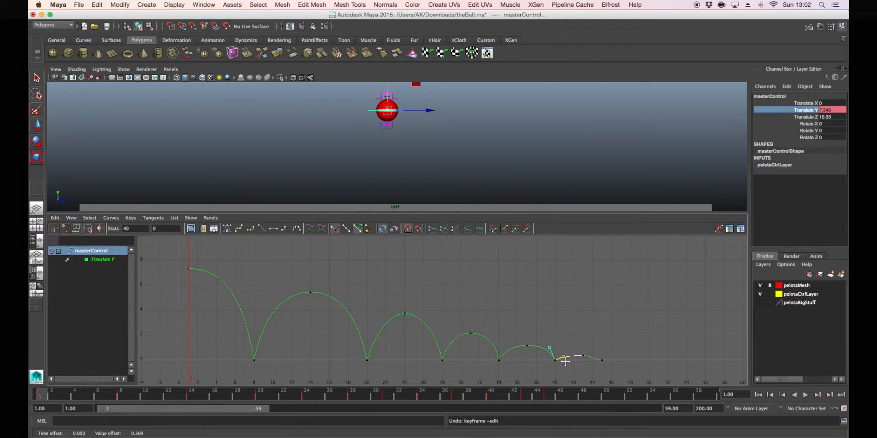
Raise the frame 45 key's incoming tangent handle to steepen the final landing and check the last bounce up close
drag(588, 354, 609, 366)
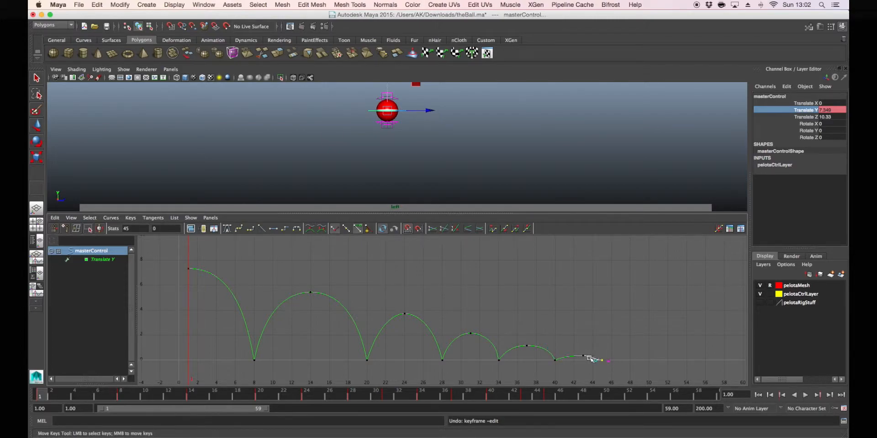
middle_drag(594, 361, 597, 360)
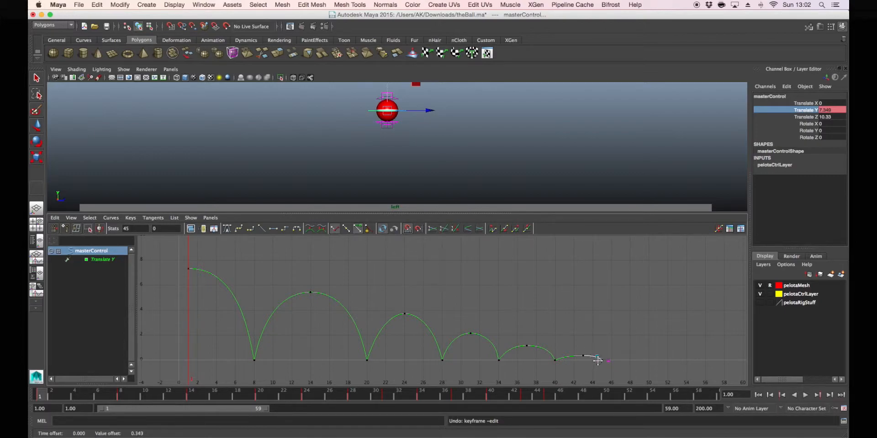
drag(562, 327, 626, 388)
key(f)
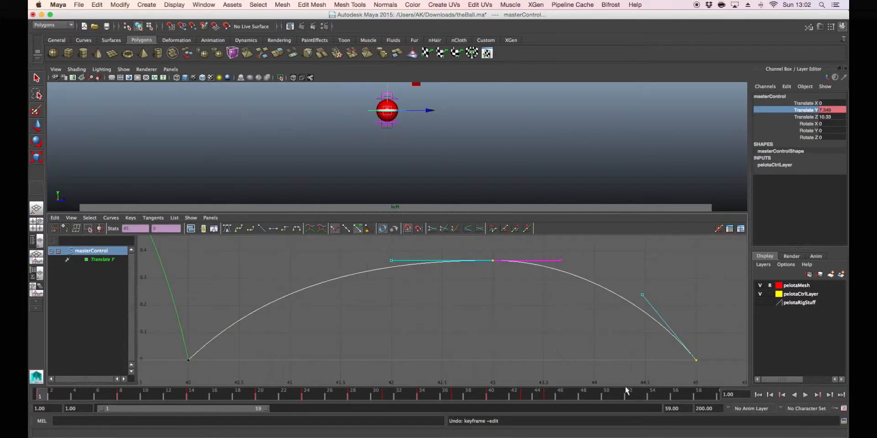
click(437, 319)
Examine the whole Translate Y curve for sharp ground contacts, rounded peaks and steadily shrinking bounces
scroll(497, 325, down, 10)
alt+middle_drag(514, 326, 565, 338)
alt+middle_drag(453, 300, 566, 327)
scroll(501, 332, down, 10)
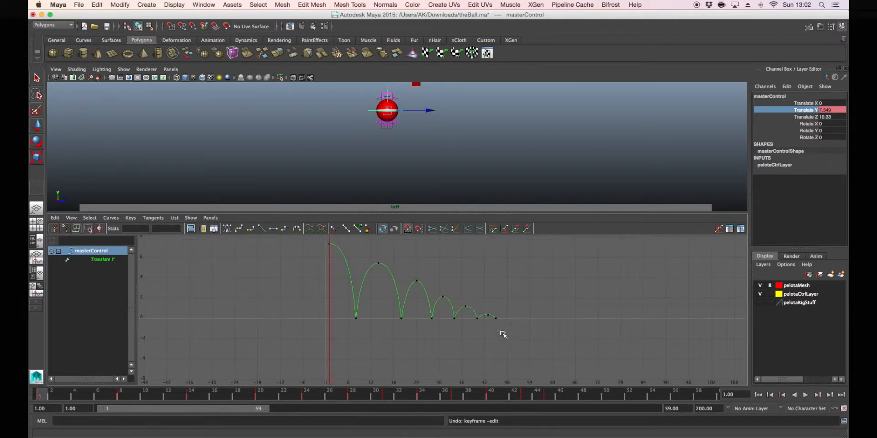
scroll(439, 330, up, 4)
mouse_move(461, 332)
alt+middle_down()
mouse_move(461, 351)
mouse_move(452, 330)
alt+middle_up()
alt+middle_drag(428, 278, 415, 298)
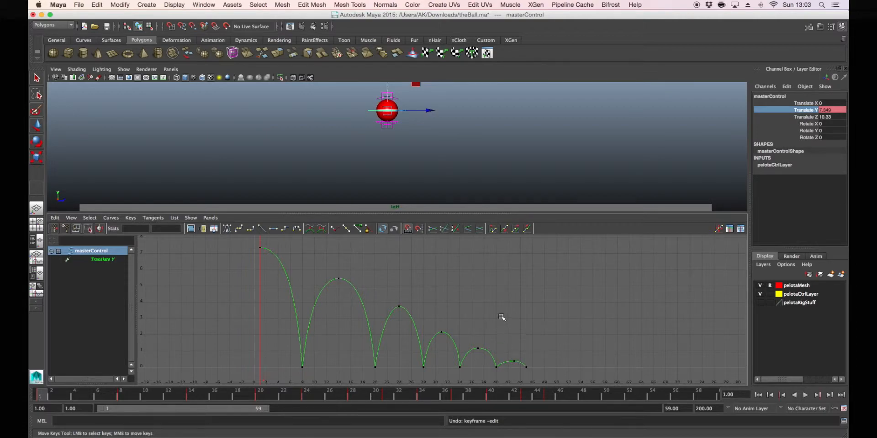
alt+middle_drag(469, 284, 445, 279)
alt+middle_drag(343, 269, 380, 274)
scroll(393, 300, up, 5)
alt+middle_drag(414, 299, 481, 310)
scroll(487, 275, down, 5)
Play back the bounce in the enlarged side view, stop it, and scrub around frame 9
key(space)
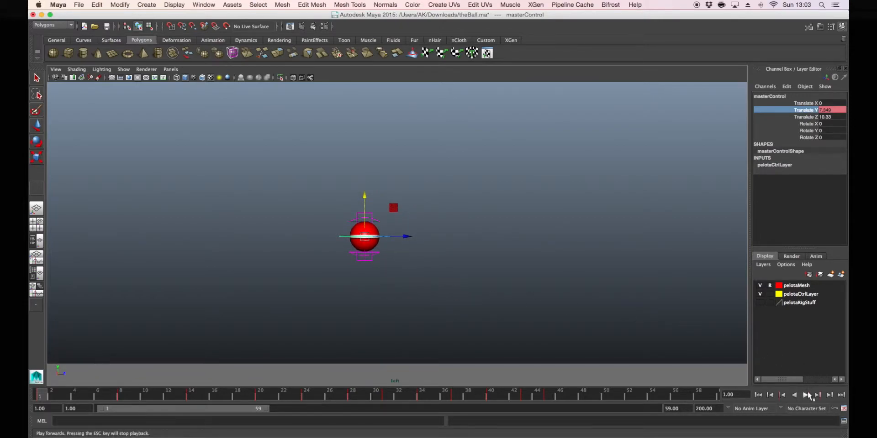
click(808, 396)
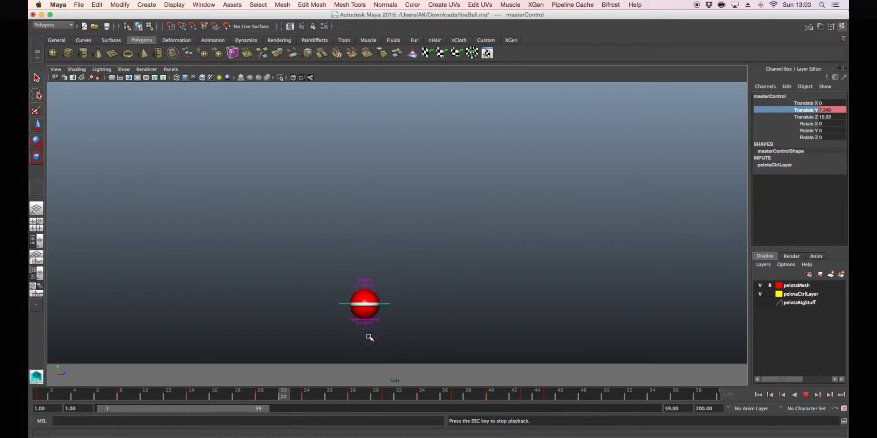
click(806, 395)
mouse_move(136, 398)
mouse_down()
mouse_move(43, 396)
mouse_move(430, 398)
mouse_move(35, 396)
mouse_move(136, 399)
mouse_up()
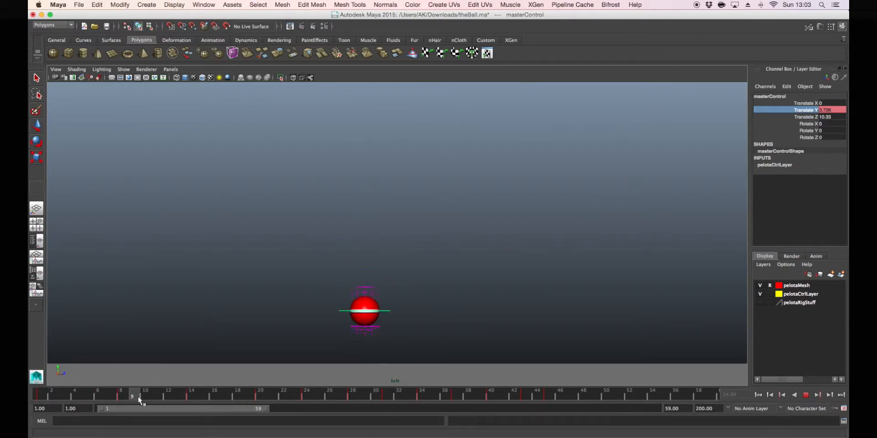